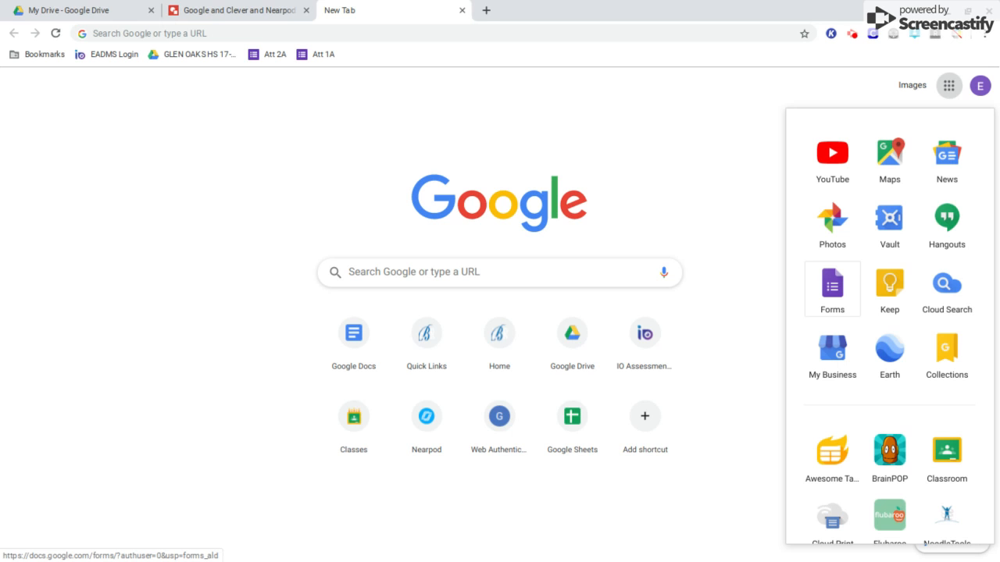
# Step: Create a blank form in Google Forms and set both its title and file name to "demo"
pyautogui.click(842, 291)
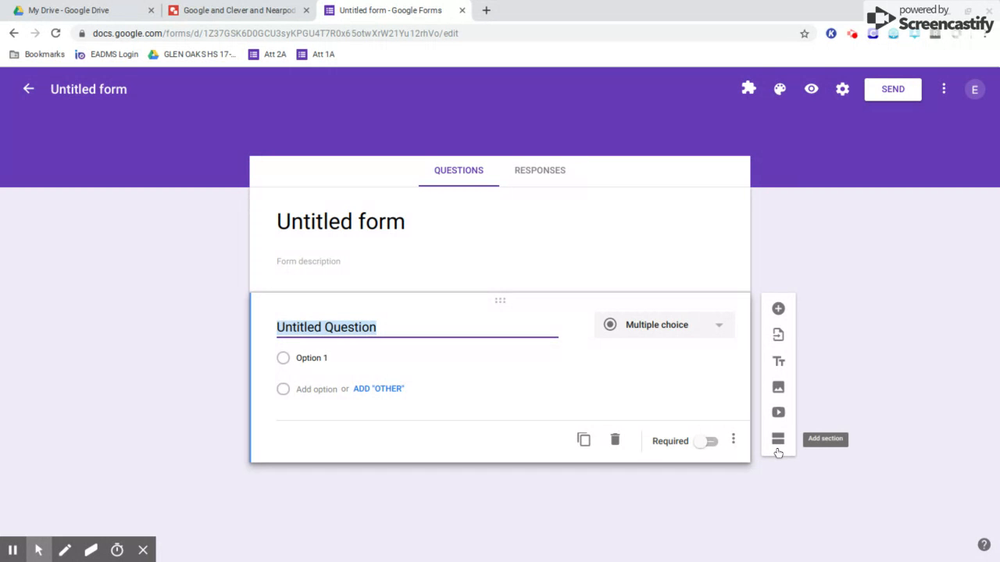
pyautogui.click(393, 224)
pyautogui.write('demo')
pyautogui.click(198, 252)
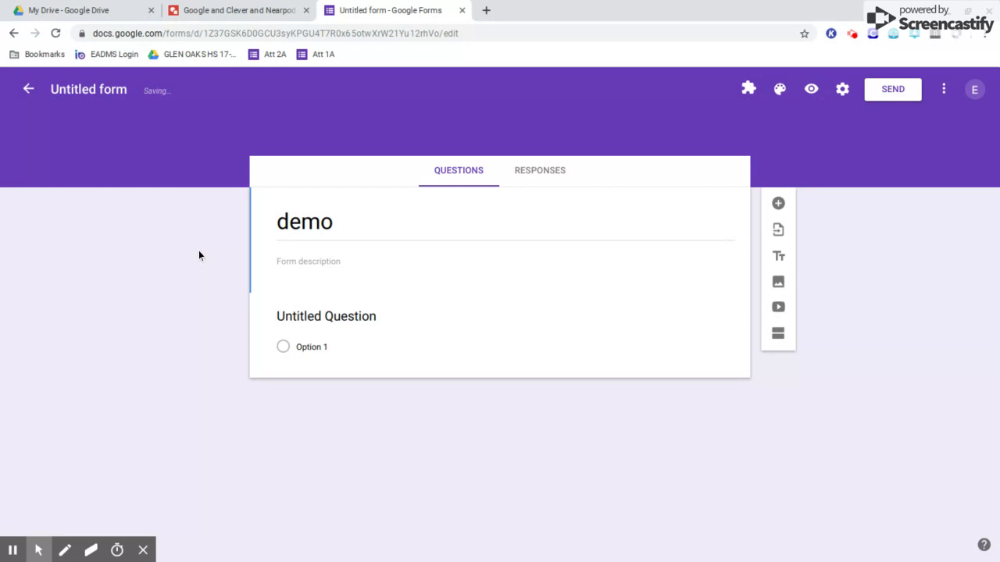
pyautogui.click(117, 89)
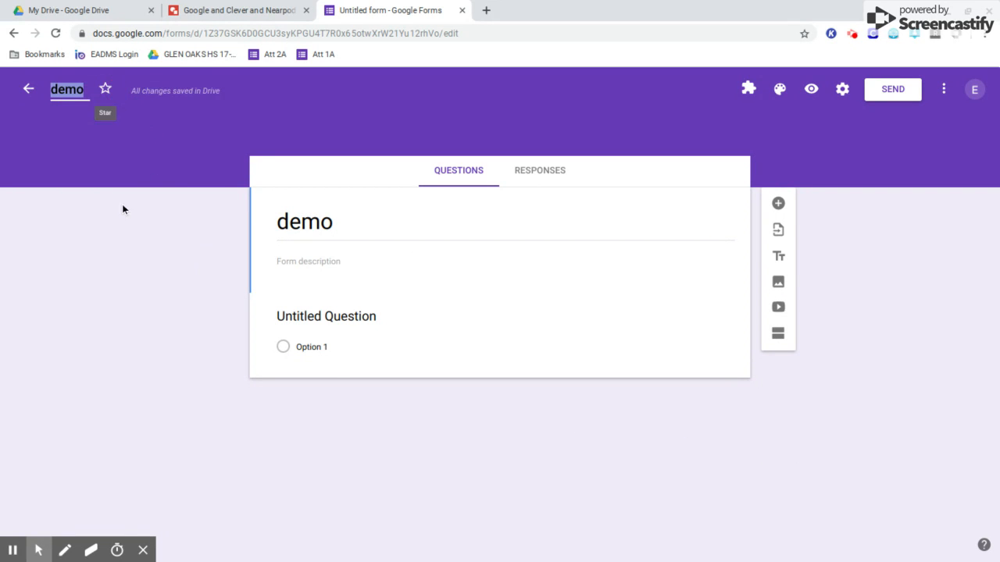
# Step: Turn the untitled question into a required short-answer question named "Name"
pyautogui.click(355, 319)
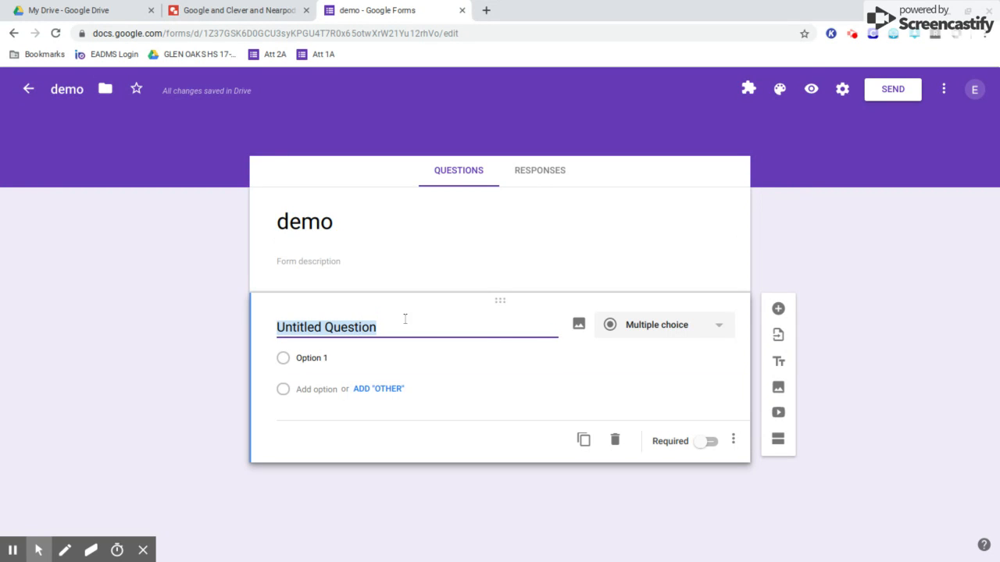
pyautogui.write('Name')
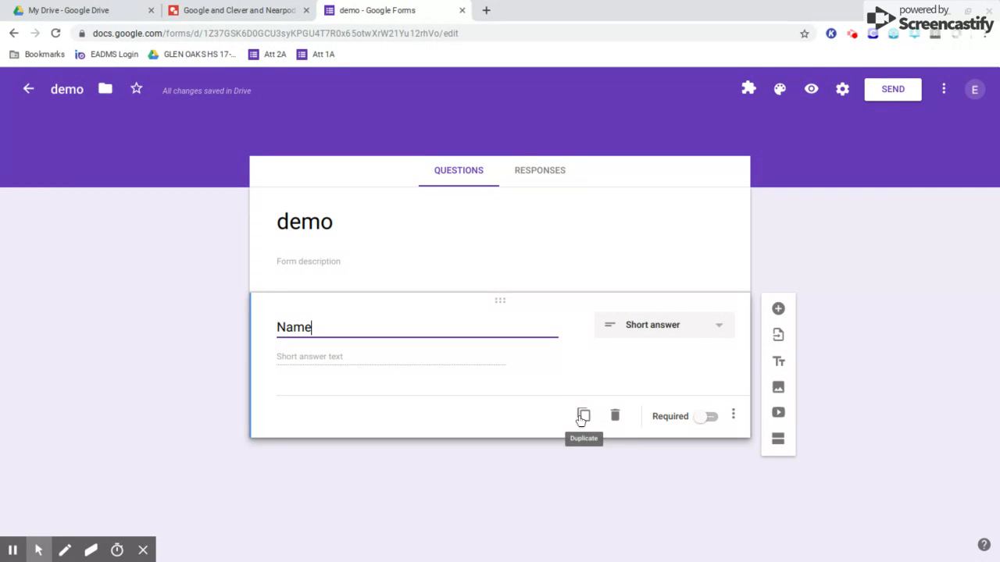
pyautogui.click(714, 419)
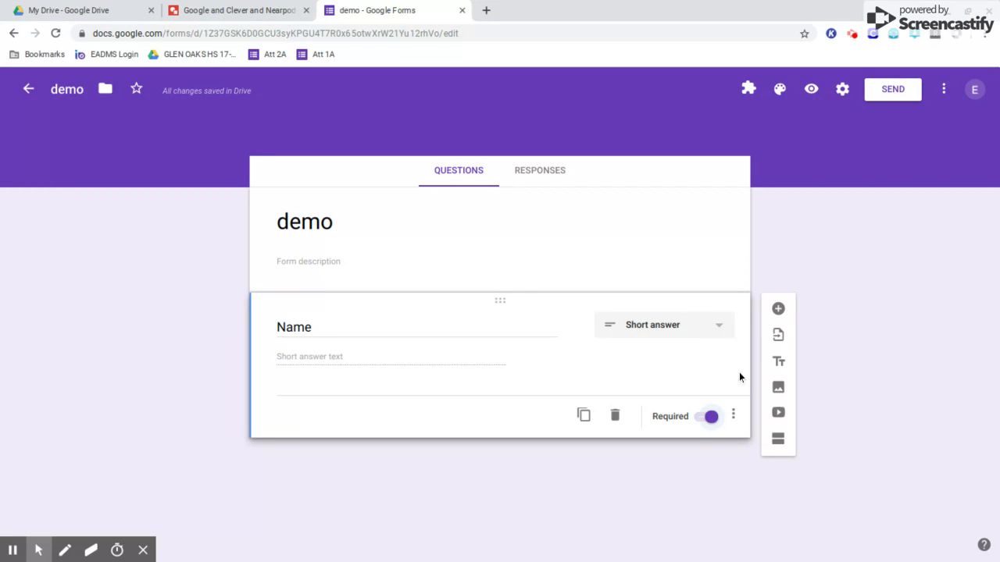
# Step: Add a required date question titled "Date:" below the Name question
pyautogui.click(783, 310)
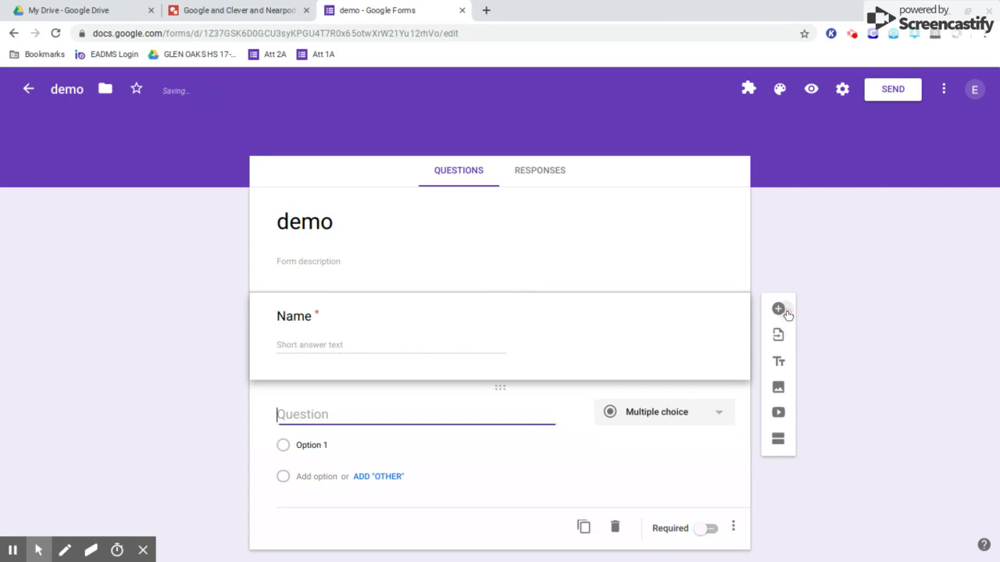
pyautogui.write('Date:')
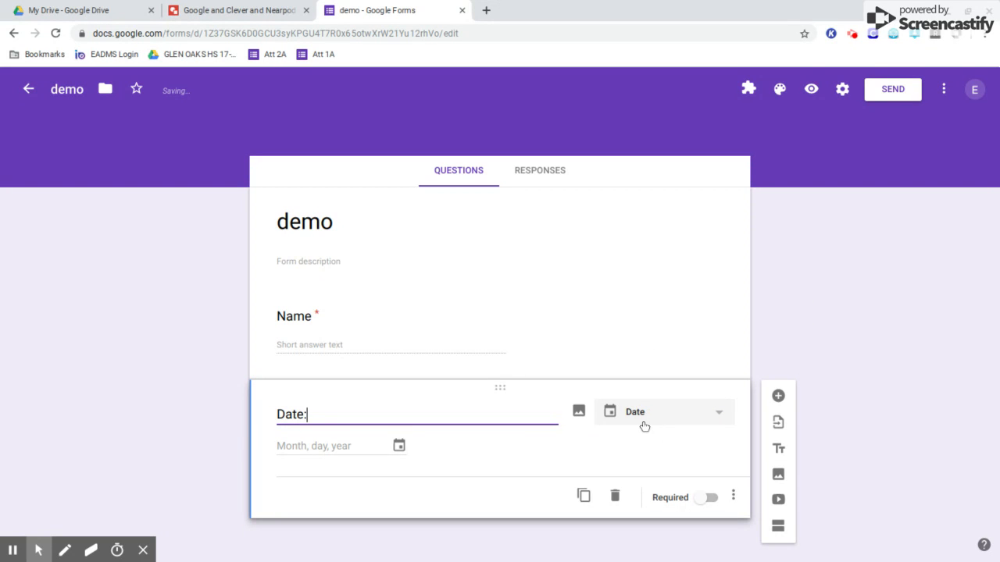
pyautogui.click(713, 500)
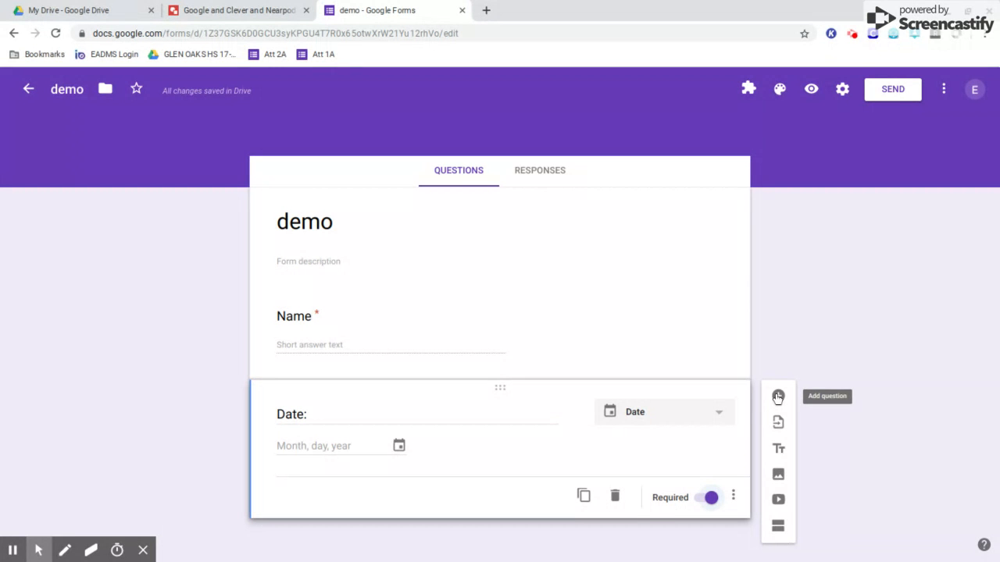
# Step: Add a second section after the Date question and title it "Multiple Choice"
pyautogui.click(778, 534)
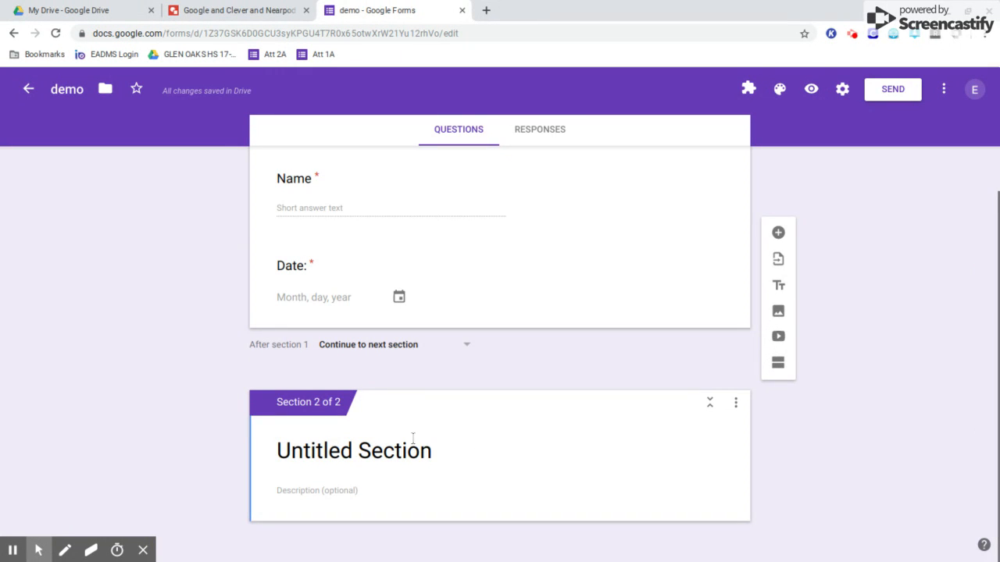
pyautogui.click(410, 440)
pyautogui.write('Multiple Choice')
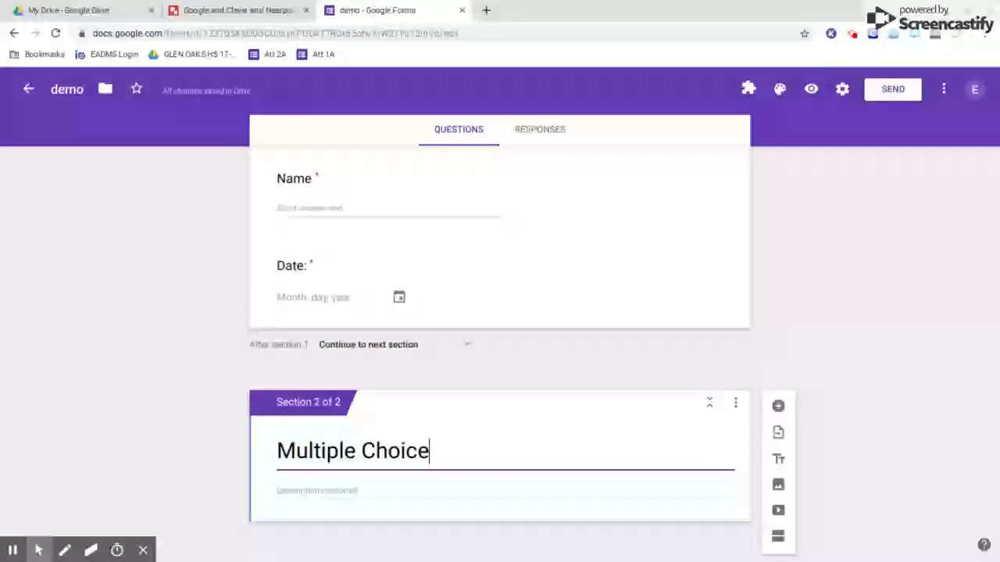
# Step: Add a required multiple-choice question "What color is the sky?" with options Red, Blue and Yellow to the Multiple Choice section
pyautogui.click(783, 405)
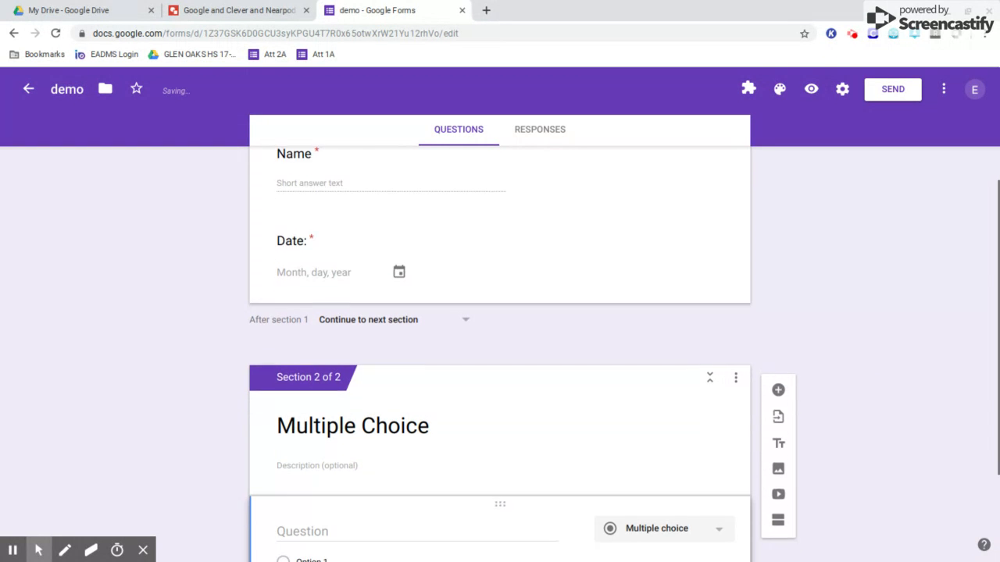
pyautogui.write('What color is the sky?')
pyautogui.click(380, 417)
pyautogui.write('Red')
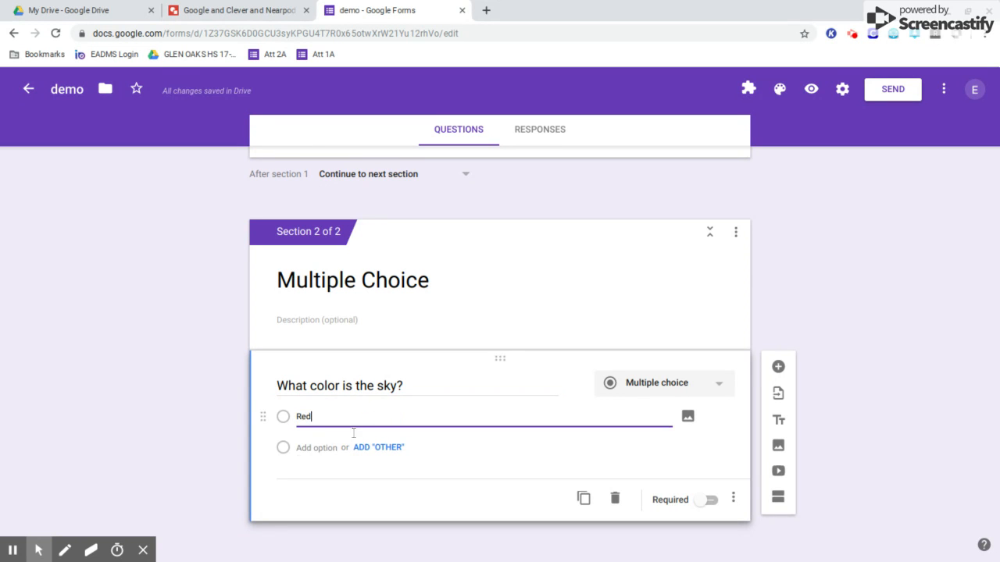
pyautogui.click(331, 452)
pyautogui.write('Blue')
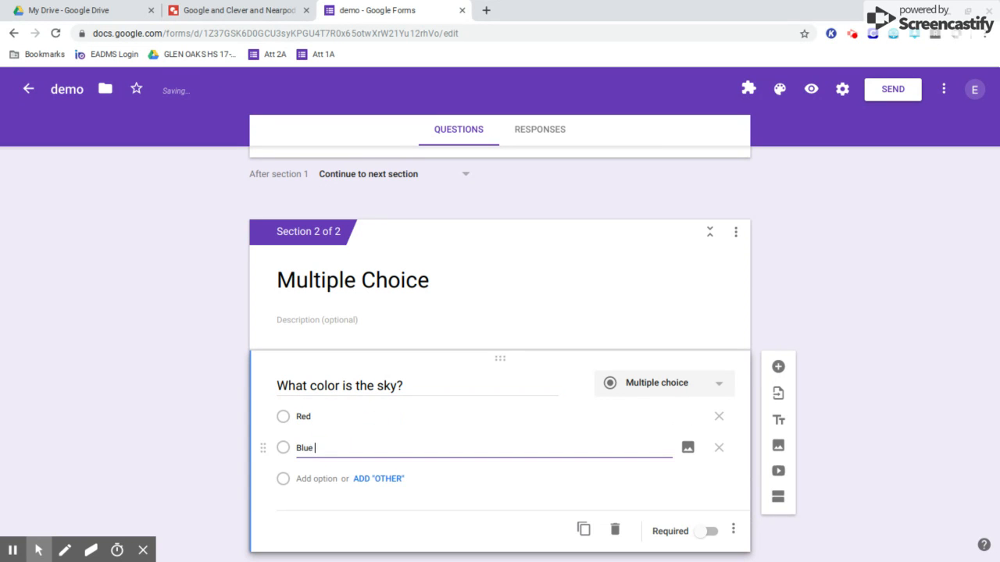
pyautogui.click(315, 479)
pyautogui.write('Yellow')
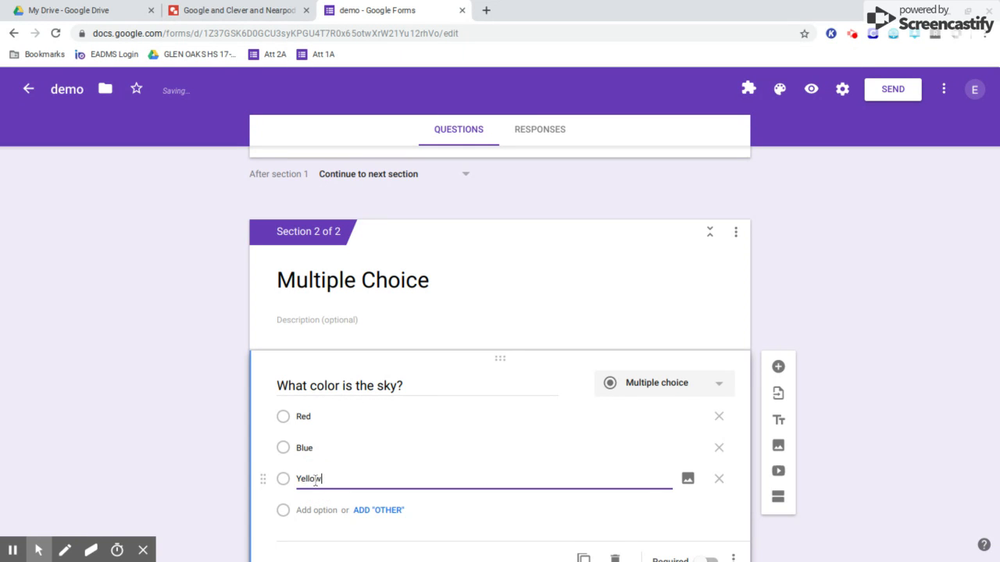
pyautogui.click(156, 471)
pyautogui.scroll(-2, 160, 475)
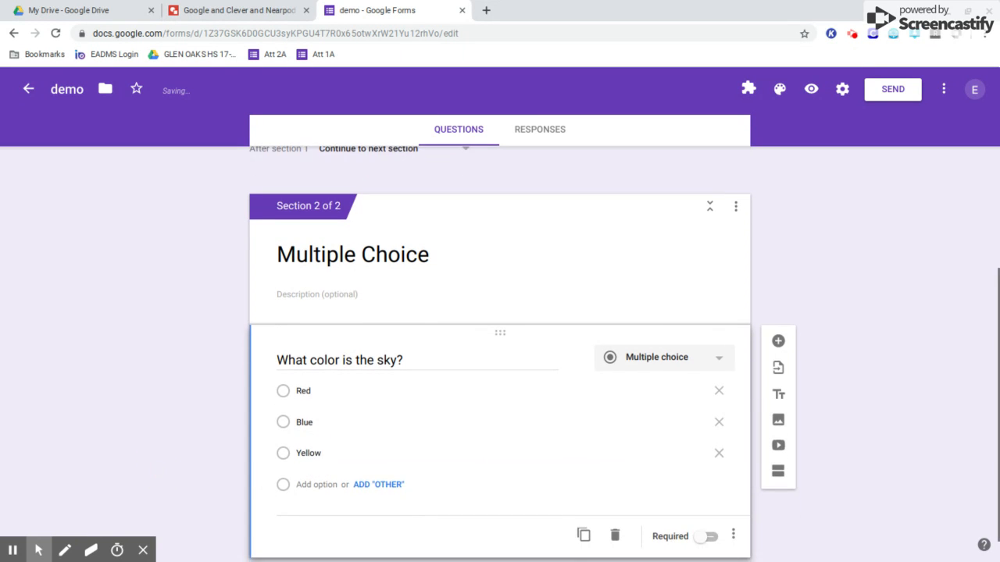
pyautogui.click(709, 501)
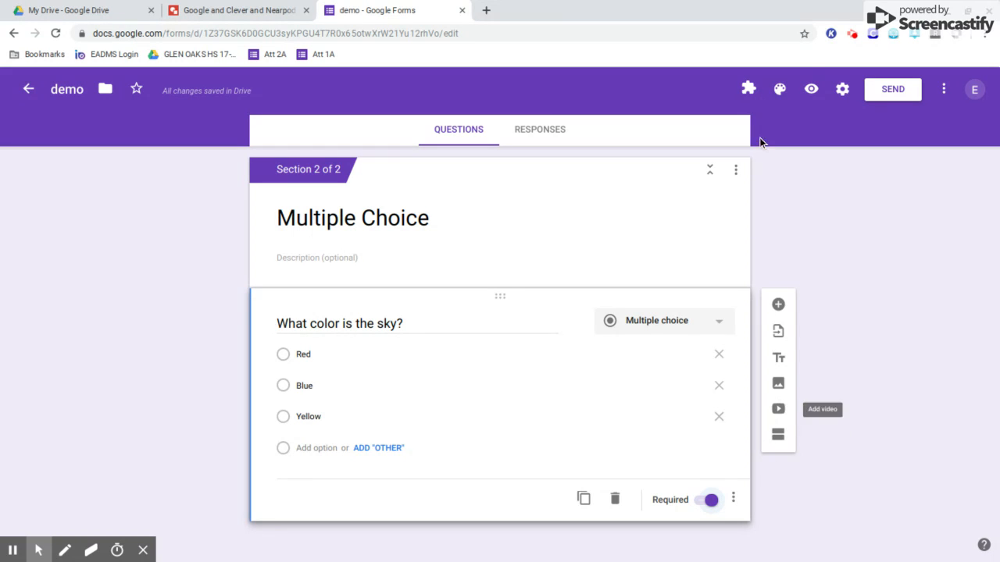
# Step: Look over the form's theme options and close them
pyautogui.click(788, 95)
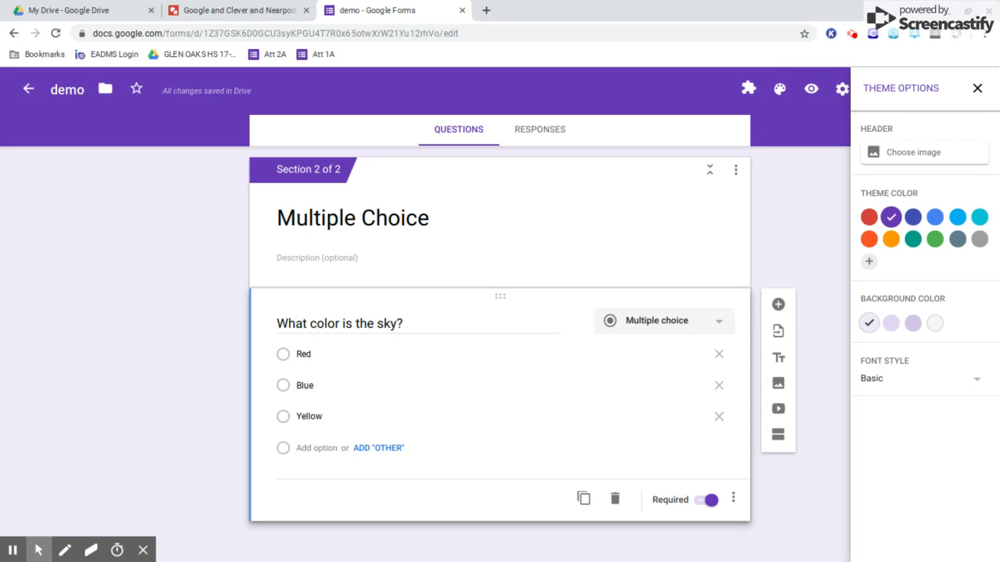
pyautogui.click(979, 89)
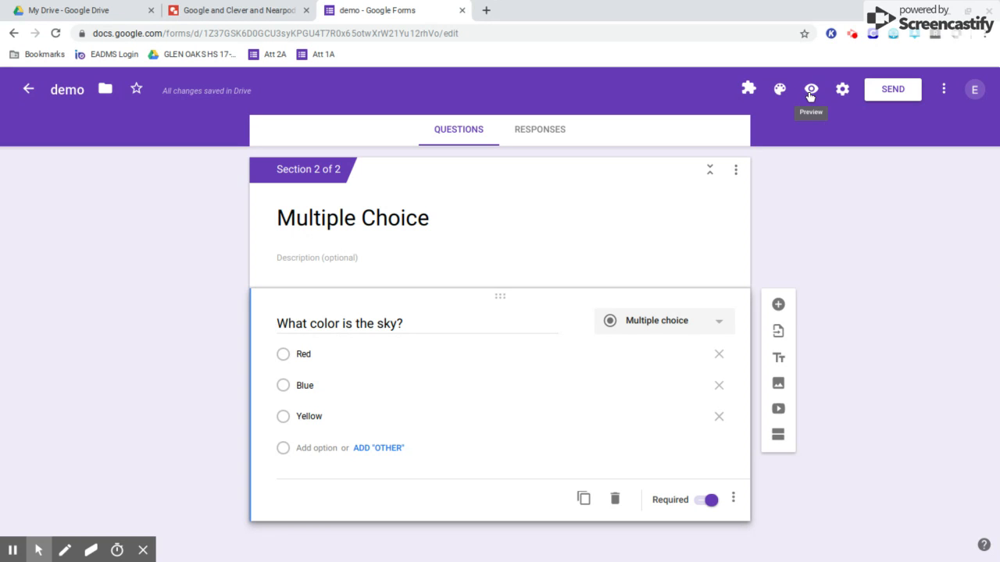
# Step: Preview the form with name "demo" and date 10/23/2019, advance to the Multiple Choice section, and return to editing without submitting
pyautogui.click(811, 89)
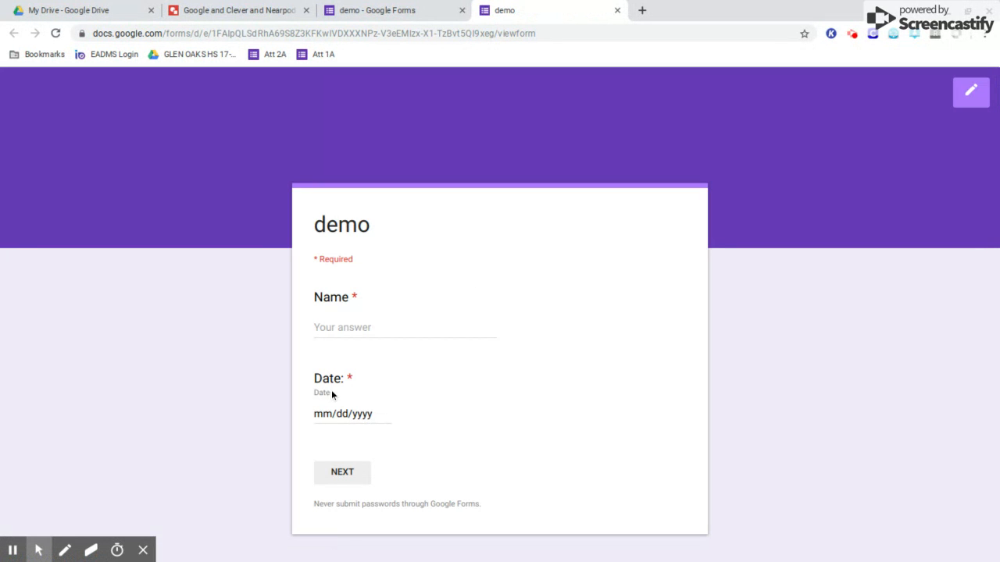
pyautogui.click(356, 328)
pyautogui.write('dem')
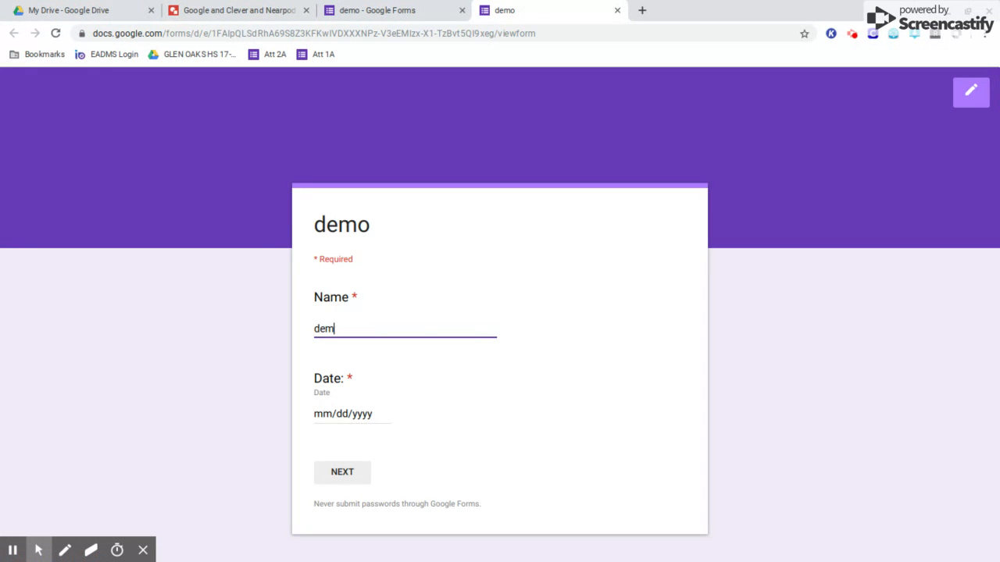
pyautogui.write('o')
pyautogui.click(381, 414)
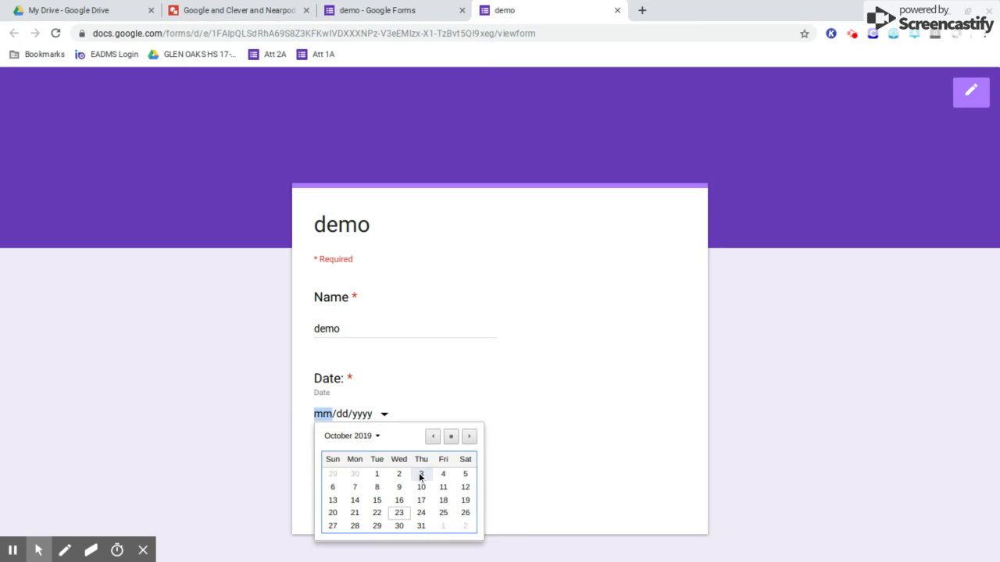
pyautogui.click(399, 512)
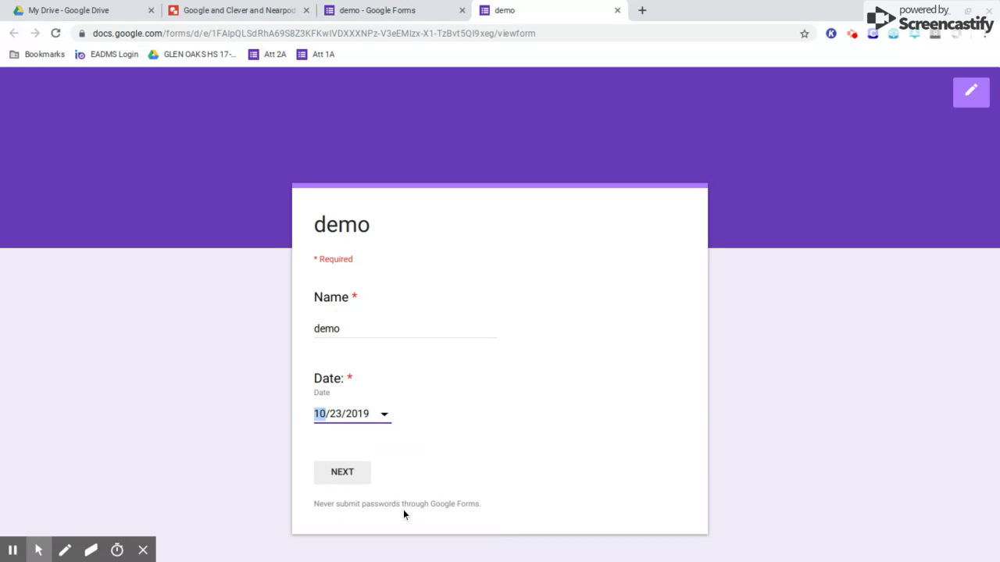
pyautogui.click(355, 479)
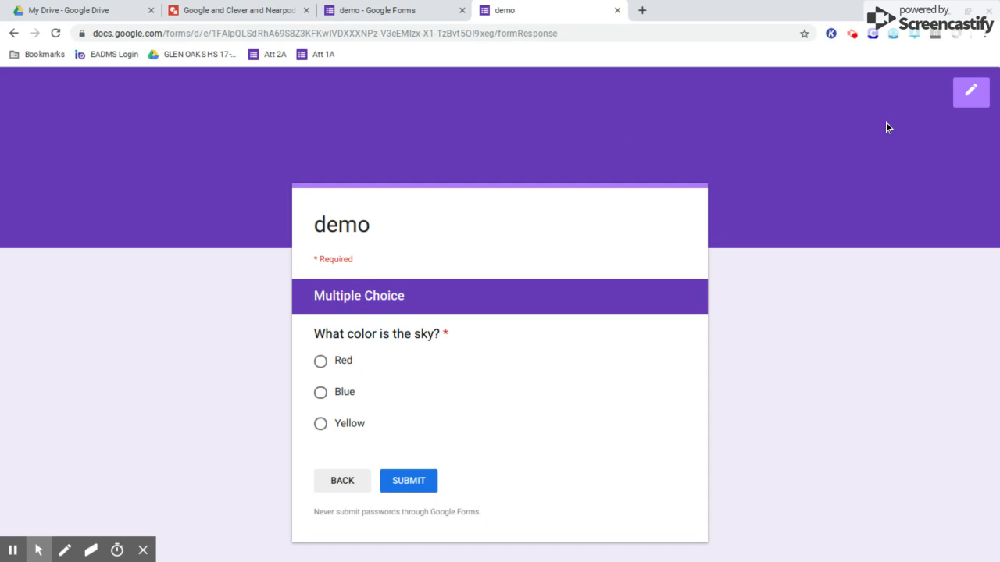
pyautogui.click(980, 93)
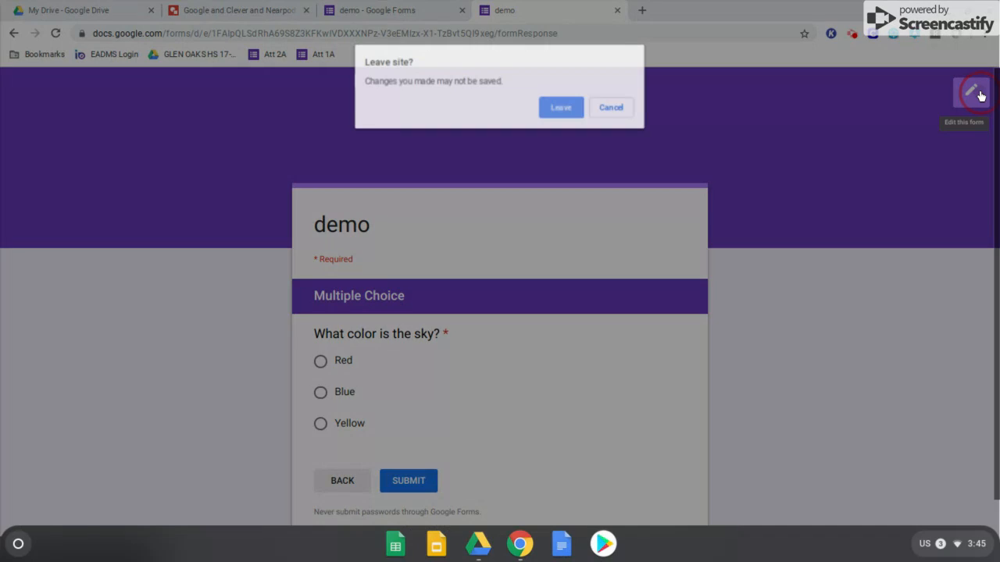
pyautogui.click(566, 110)
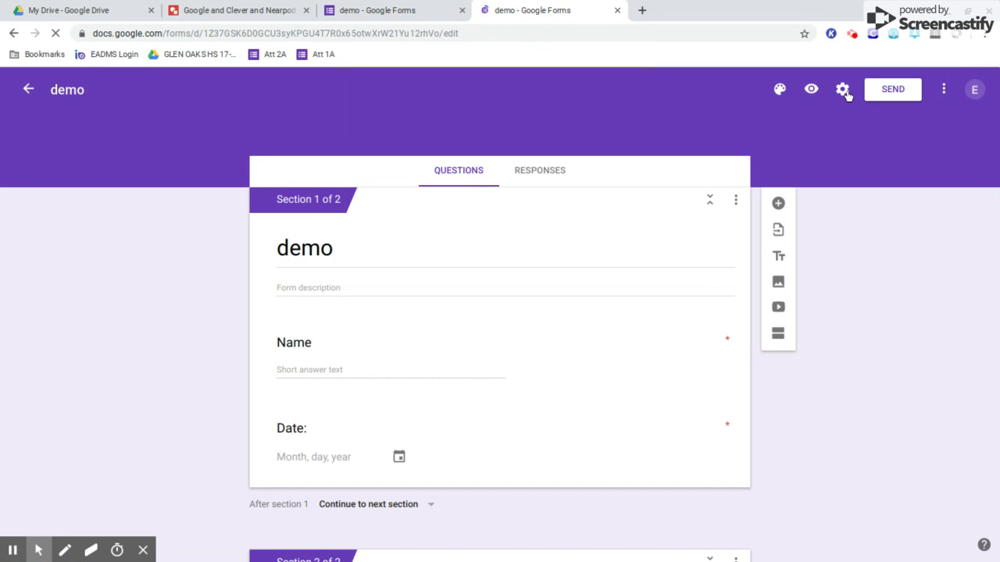
# Step: Review the form's general, presentation and quiz settings, trying the option to make it a quiz, and discard the changes
pyautogui.click(843, 90)
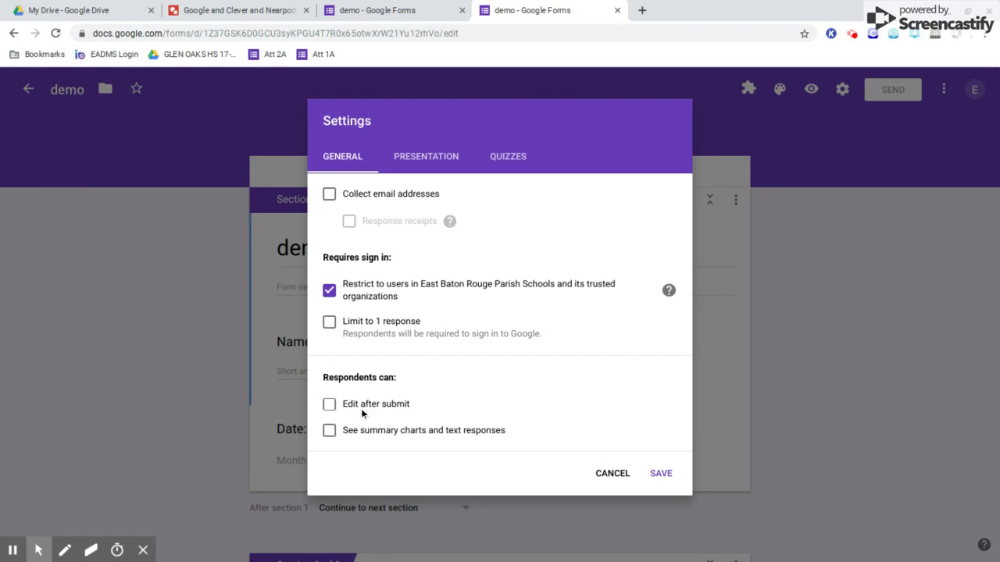
pyautogui.click(443, 153)
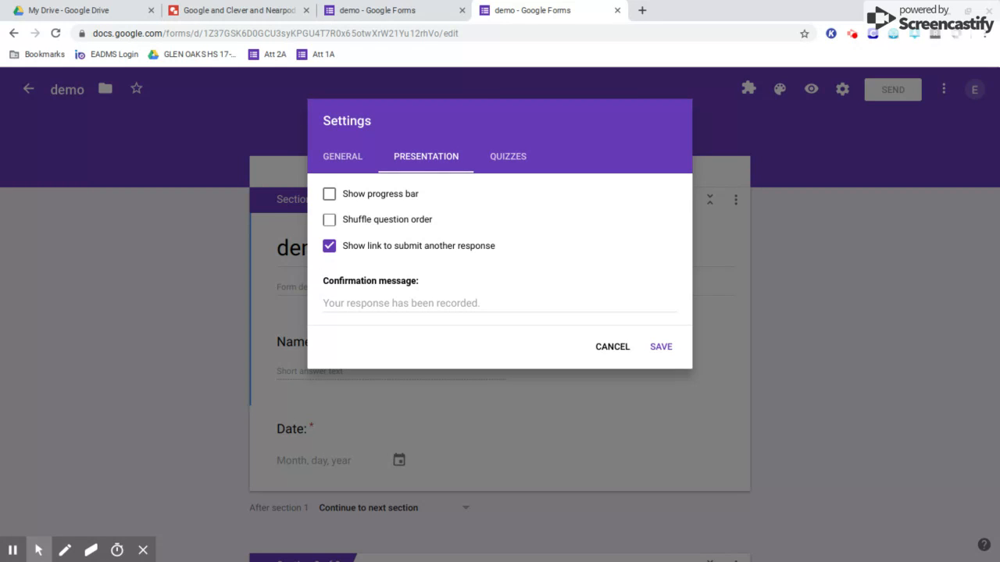
pyautogui.click(495, 157)
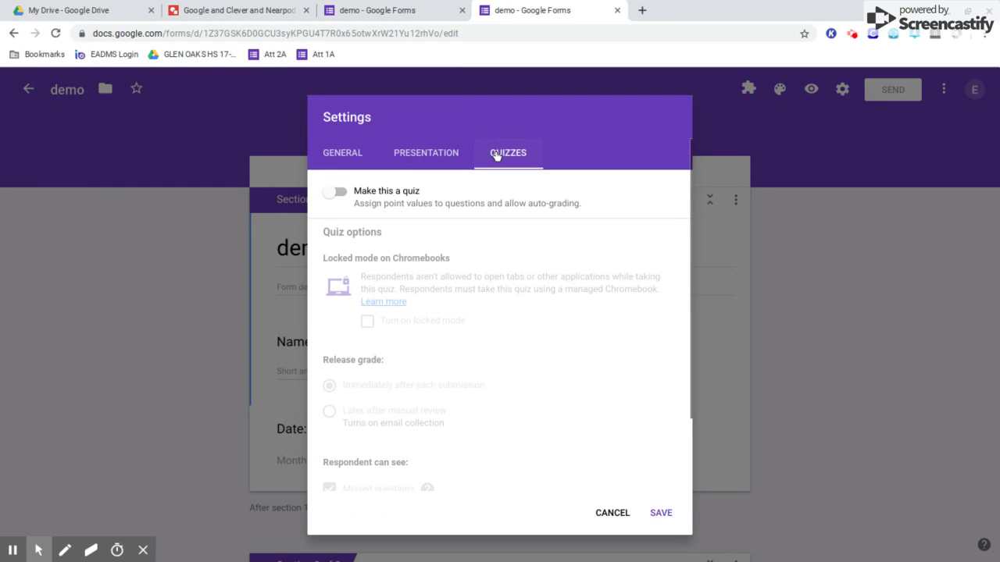
pyautogui.click(340, 194)
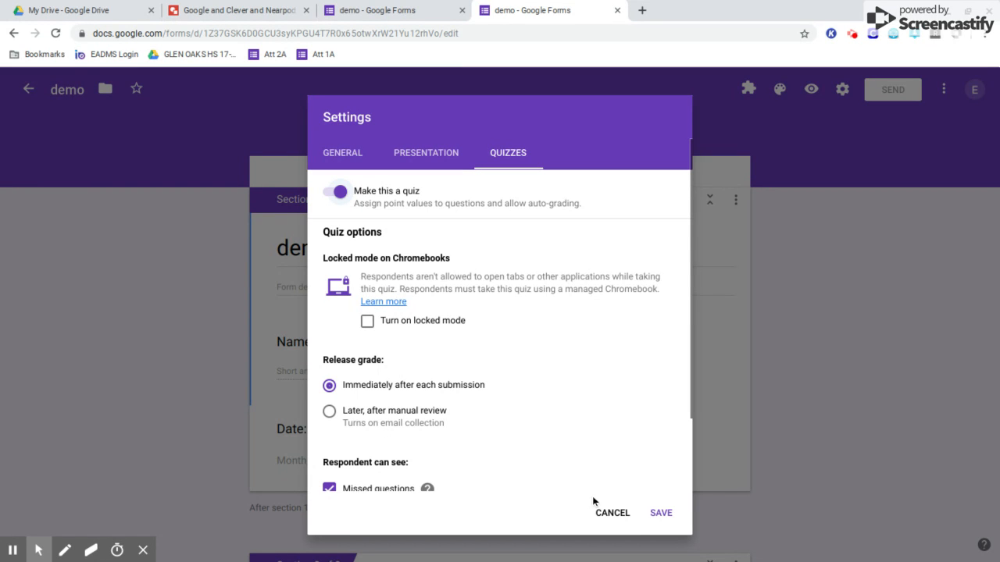
pyautogui.click(614, 514)
# Step: Review the email, link and embed options for sending the form, including the shortened URL, and close without sending
pyautogui.click(891, 94)
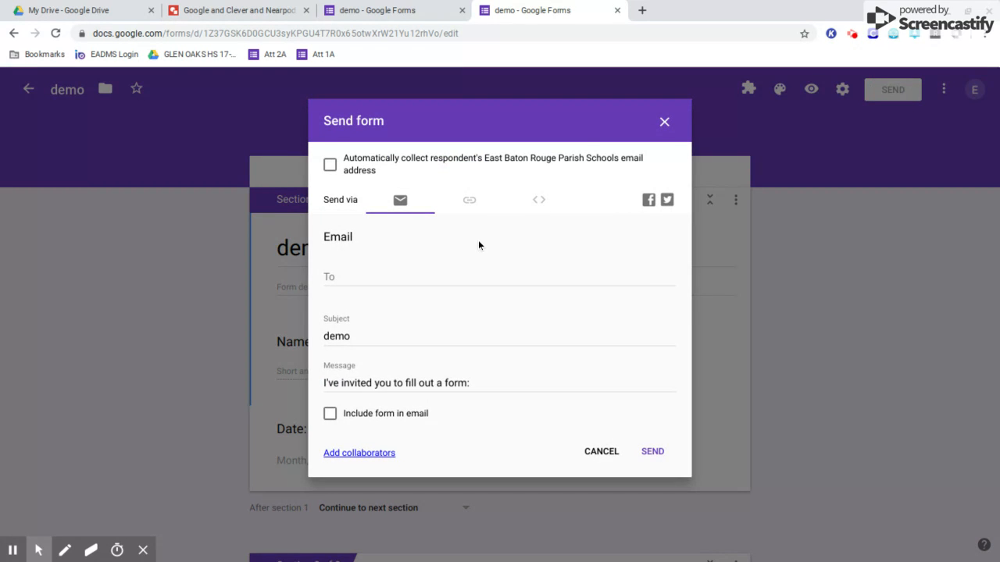
pyautogui.click(463, 210)
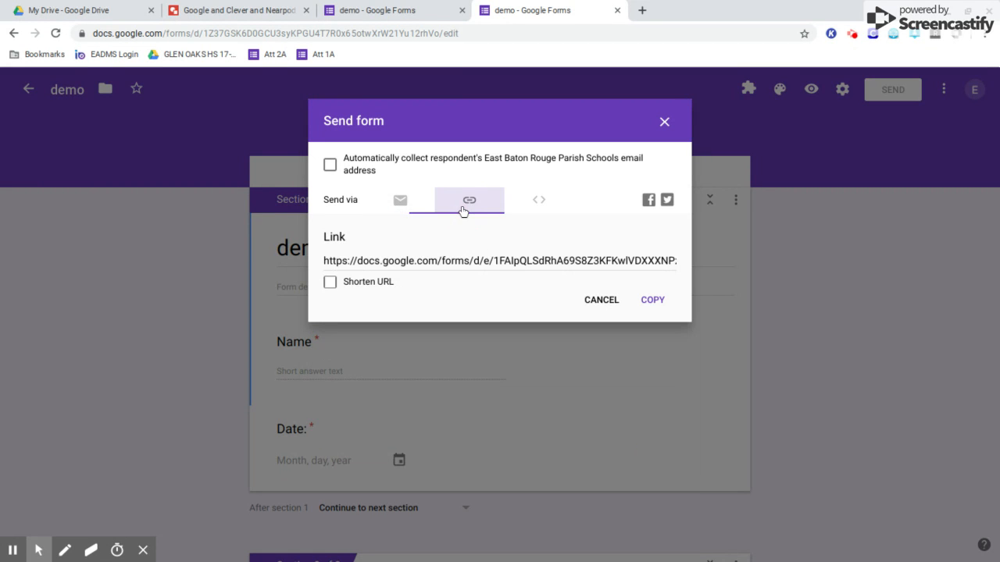
pyautogui.click(330, 284)
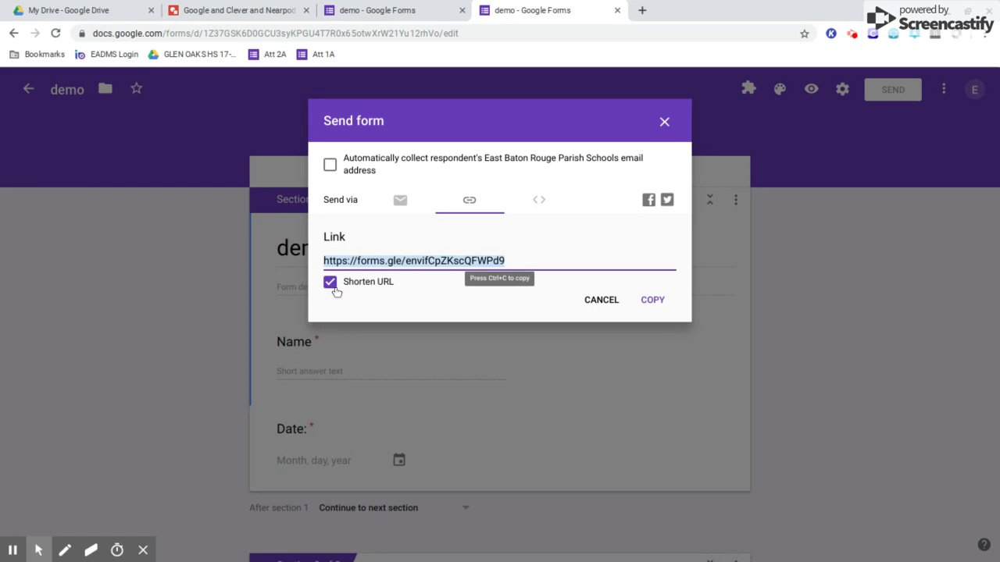
pyautogui.click(542, 206)
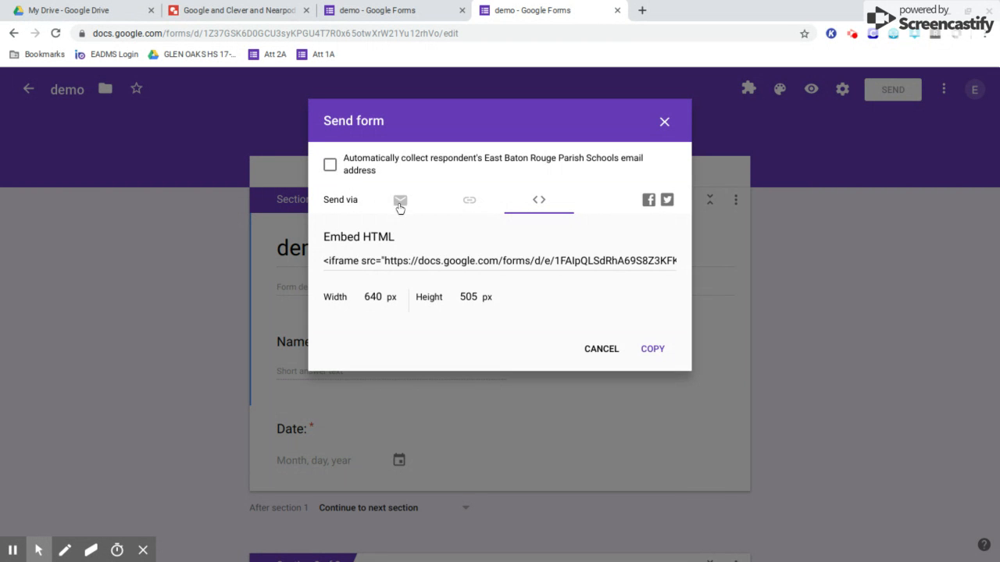
pyautogui.click(400, 205)
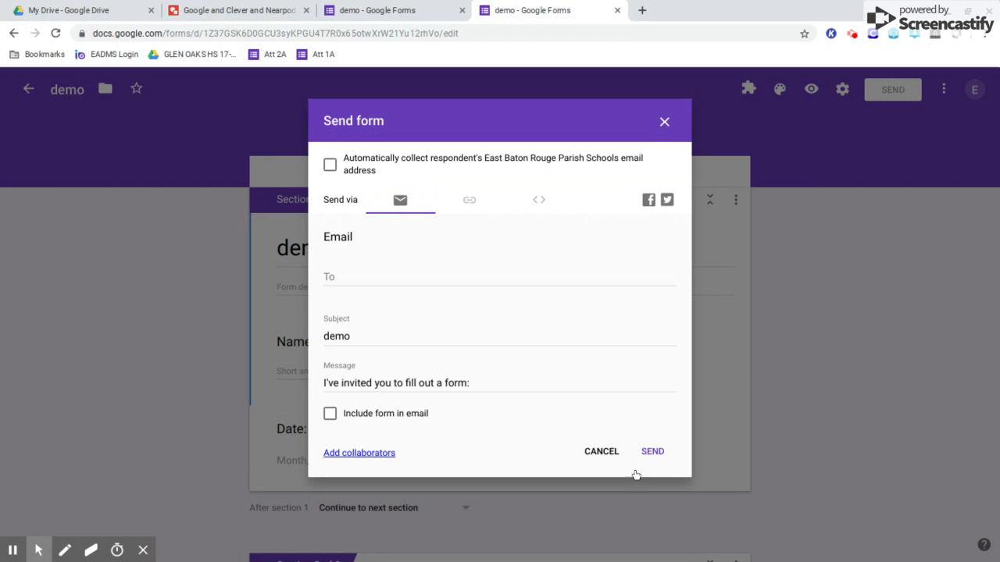
pyautogui.click(614, 458)
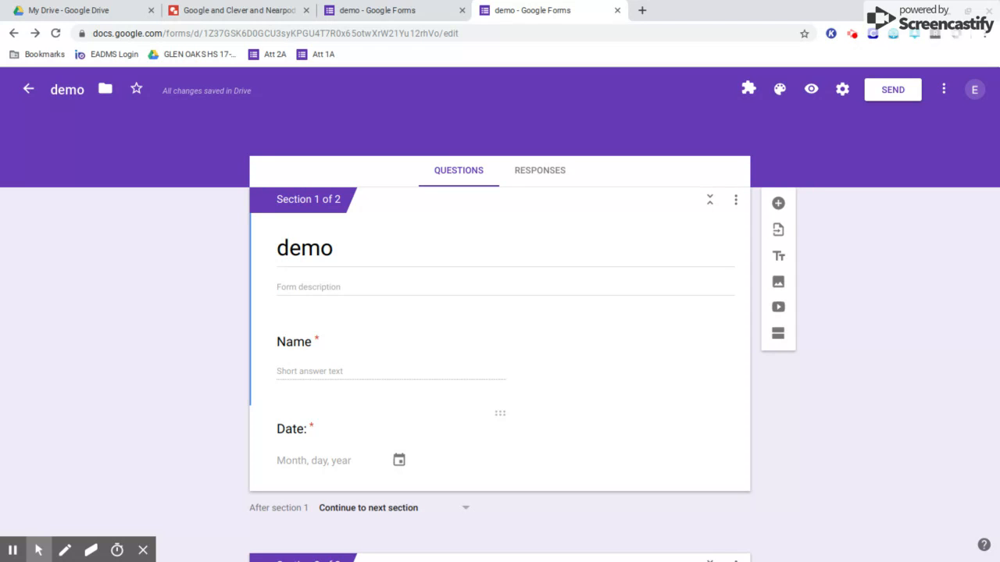
# Step: View the responses collected by the demo form
pyautogui.click(533, 173)
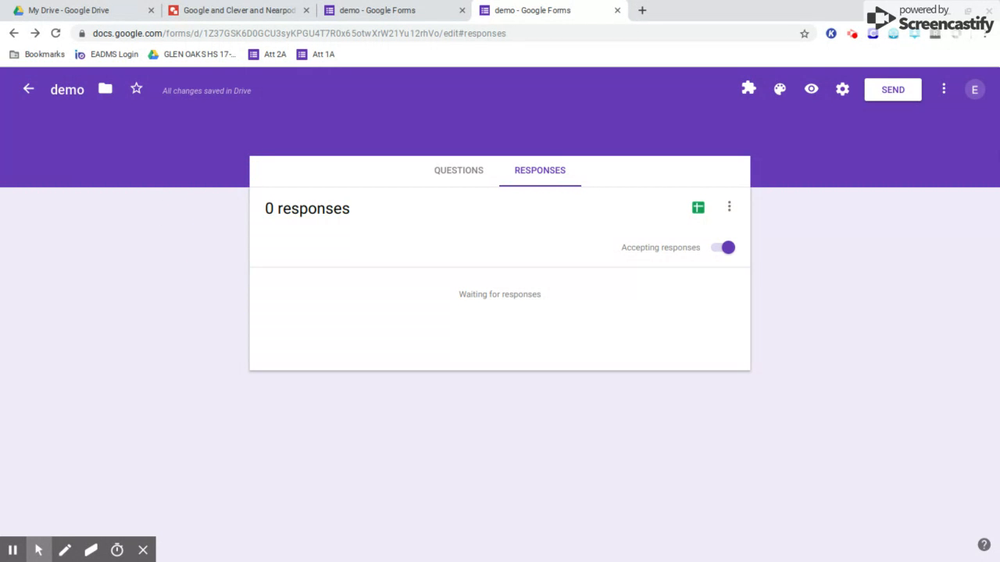
pyautogui.doubleClick(834, 261)
pyautogui.click(851, 33)
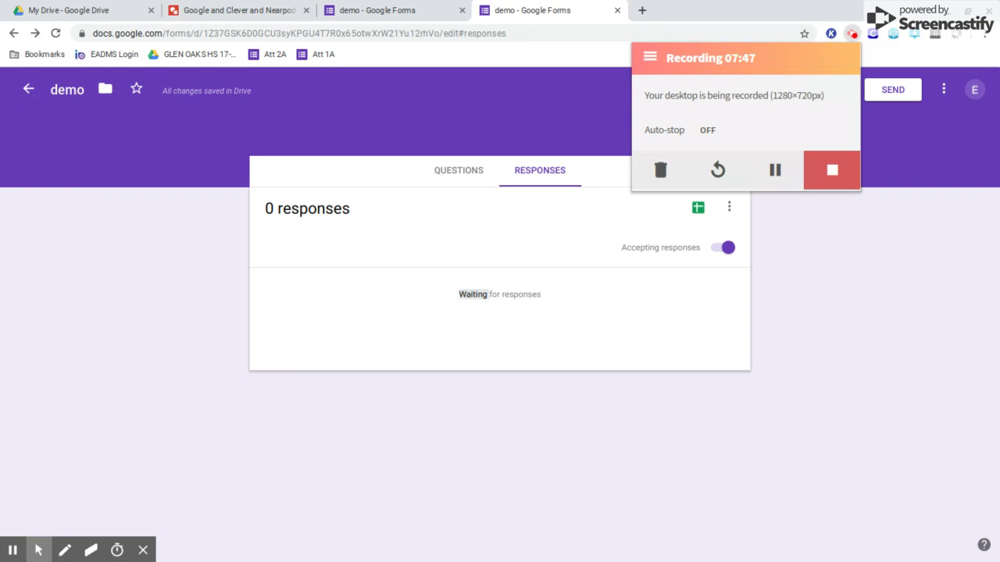